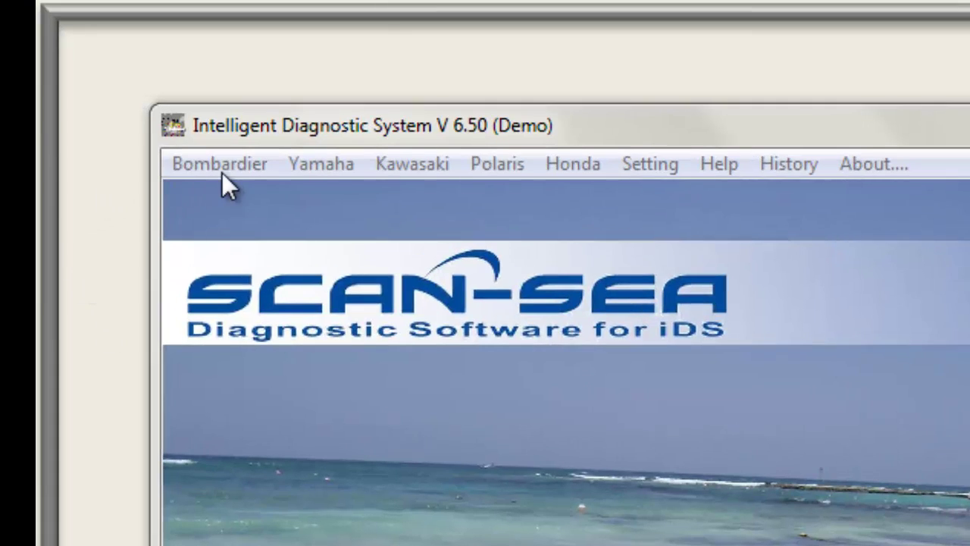
Step: Open the BRP 4-Tec diagnostic module from the Bombardier model list
click(226, 167)
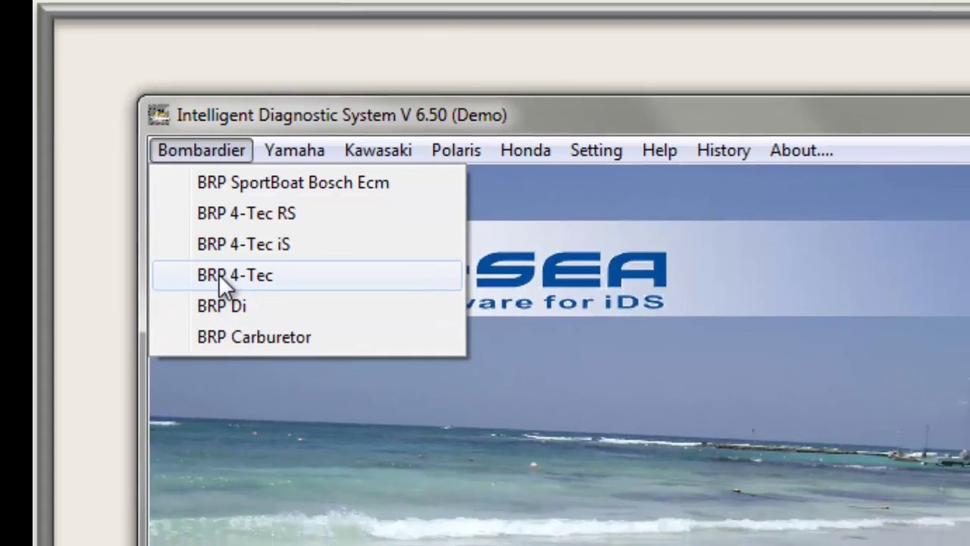
click(242, 303)
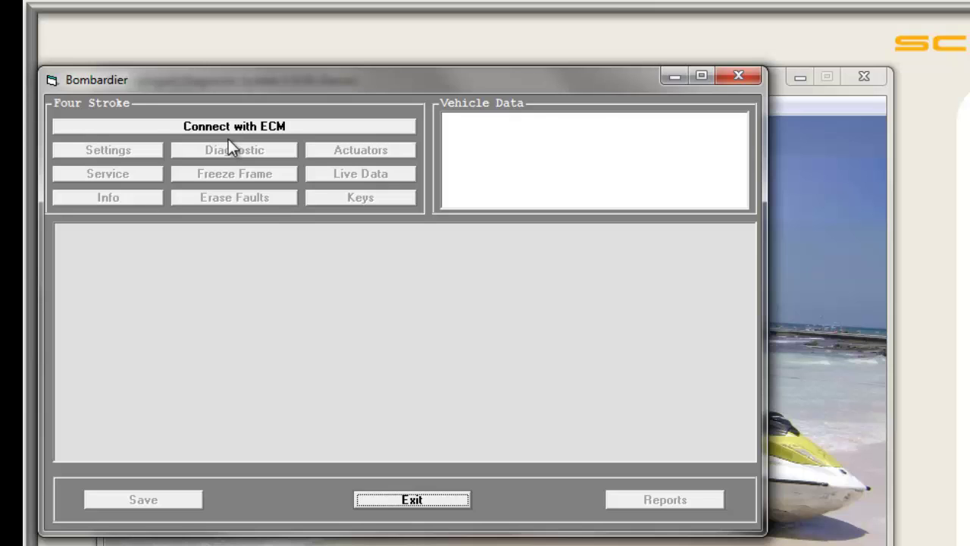
Step: Connect to the ECM to load the GTX 4-TEC Supercharged vehicle data, then show Settings
click(263, 130)
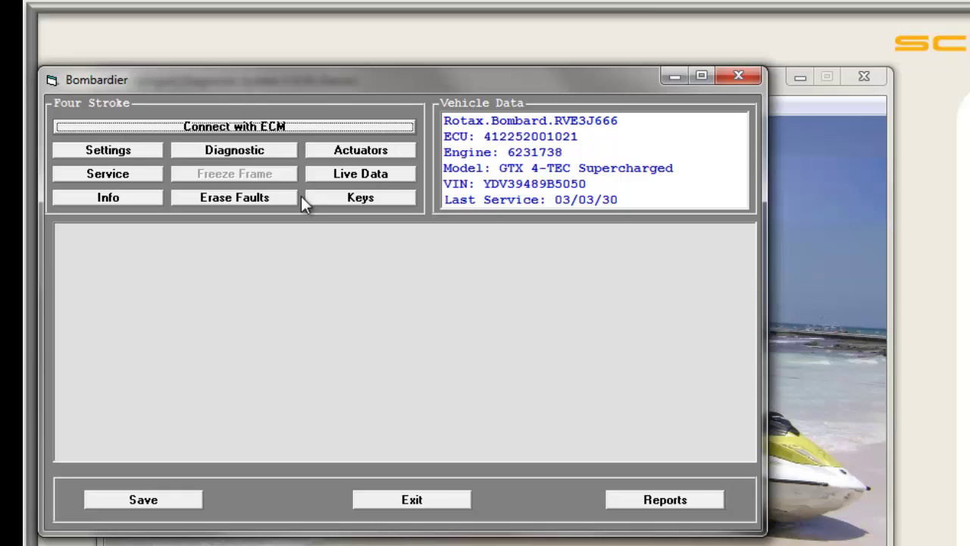
click(131, 153)
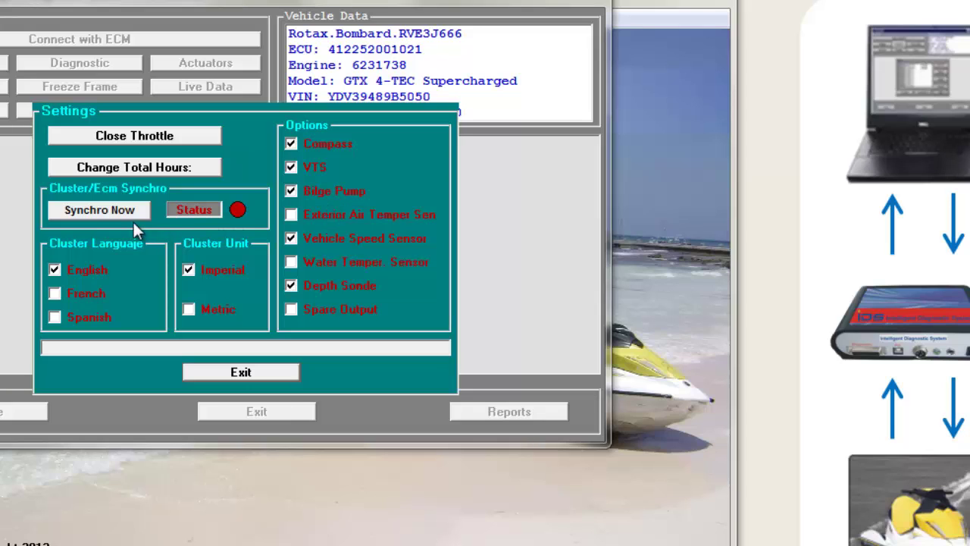
Step: Synchronise the cluster, close the throttle, and rewrite total engine hours from 125 to 75
click(98, 214)
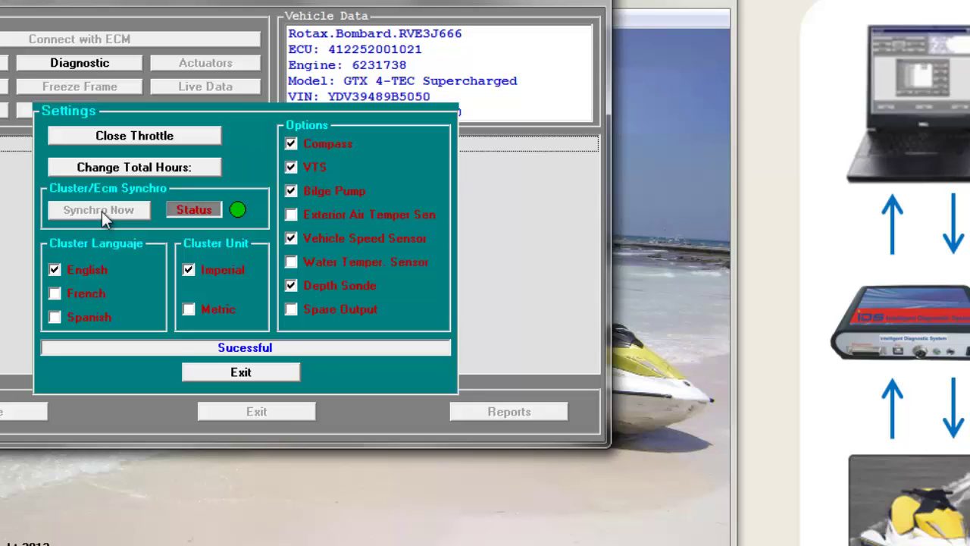
click(164, 140)
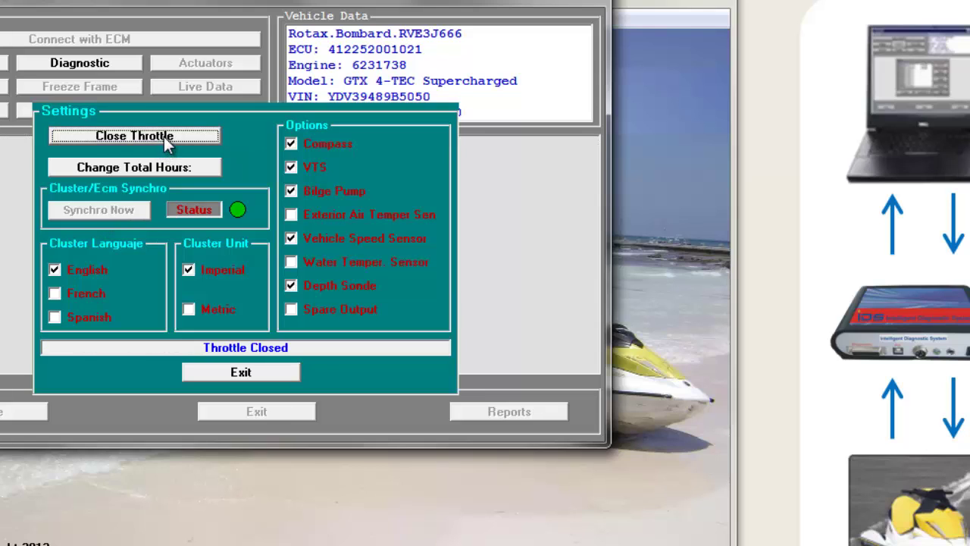
click(129, 167)
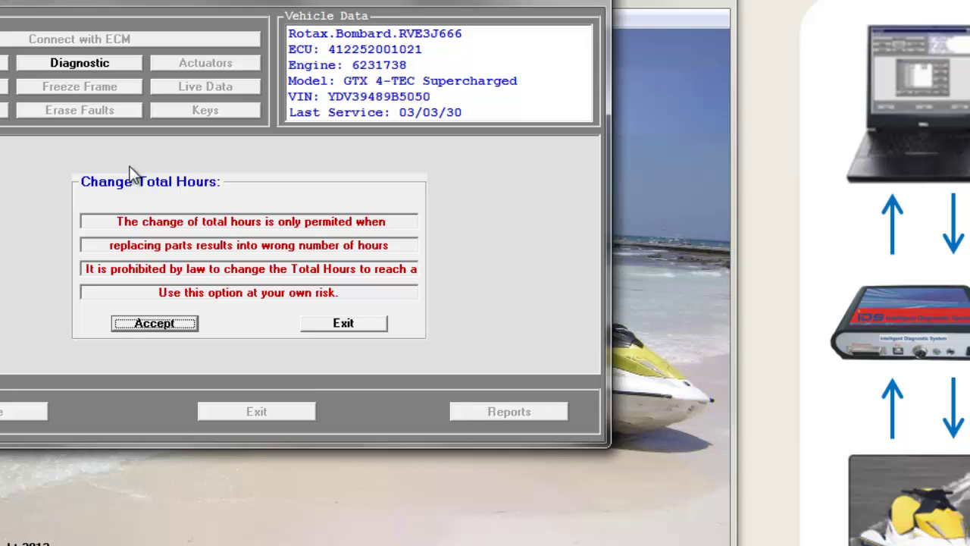
click(182, 323)
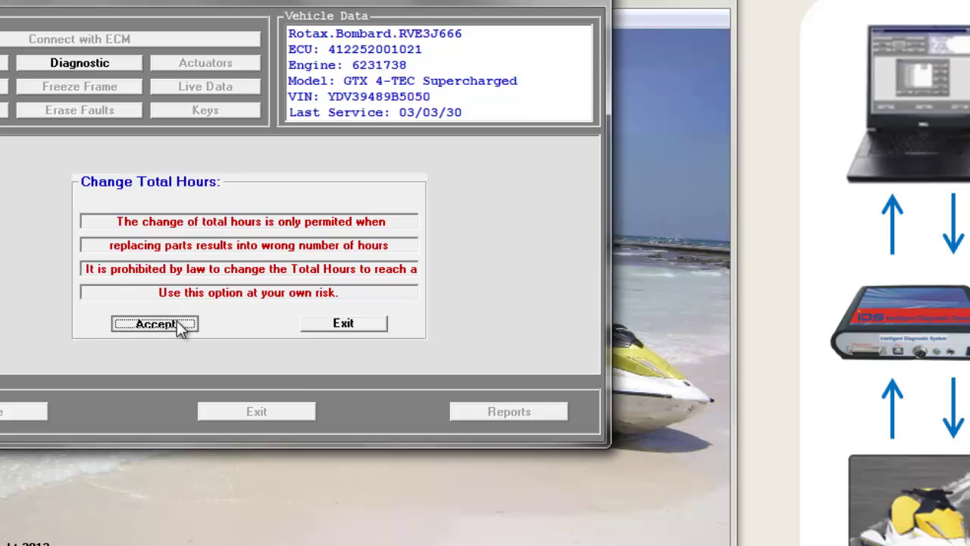
text(75)
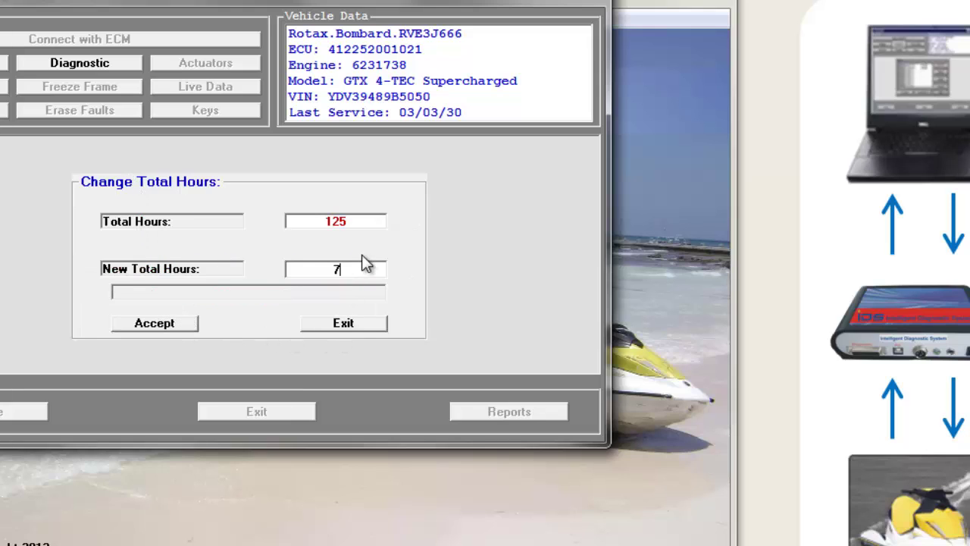
click(154, 326)
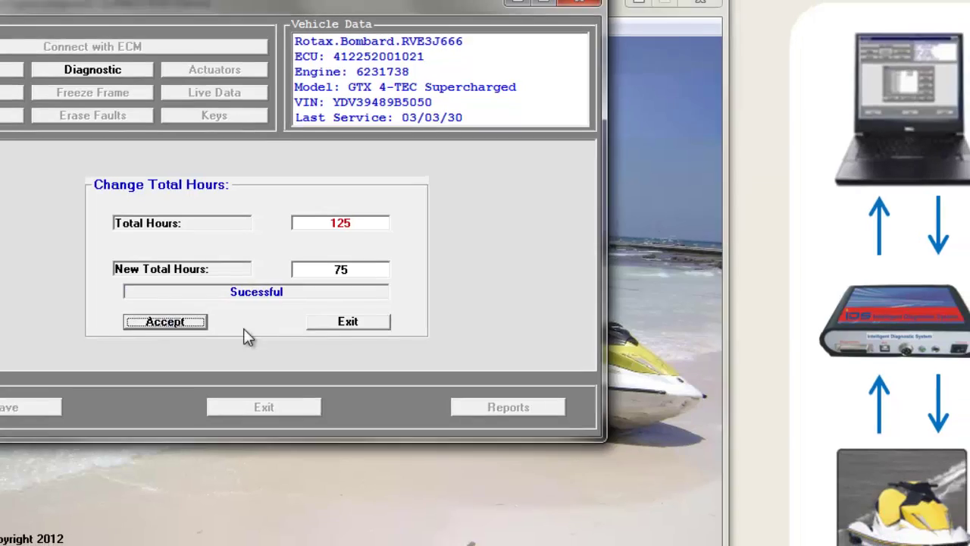
click(344, 323)
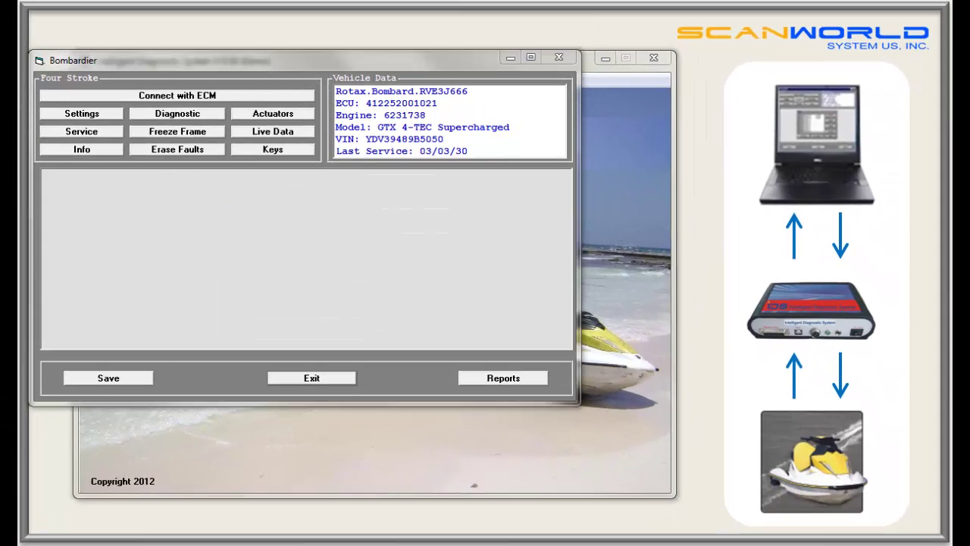
Step: Reset the service hours counter from 65 to 0 and close the Service panel
click(90, 133)
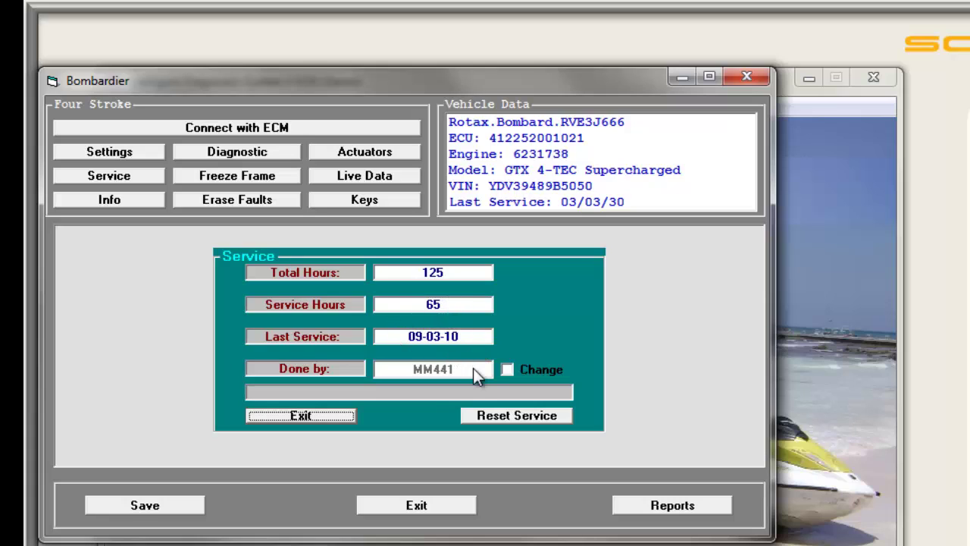
click(511, 416)
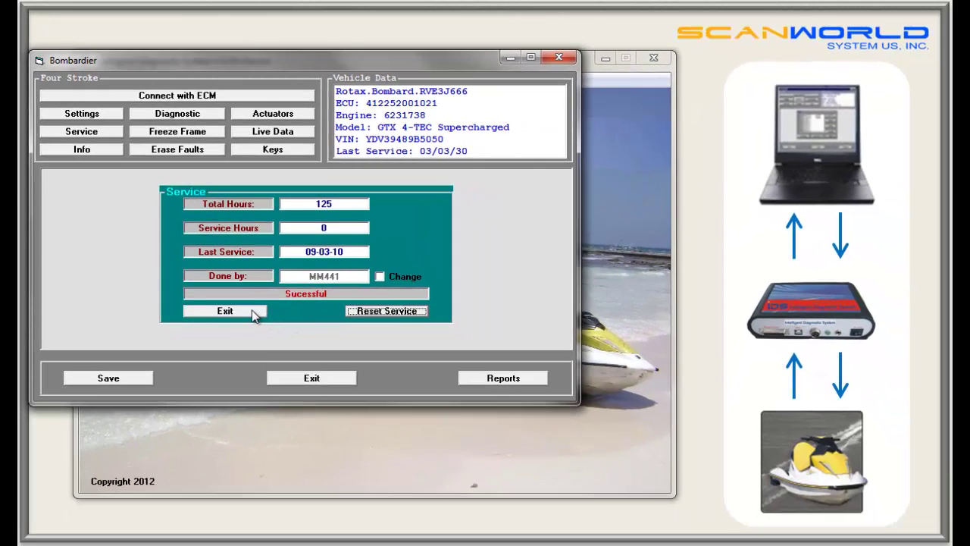
click(252, 310)
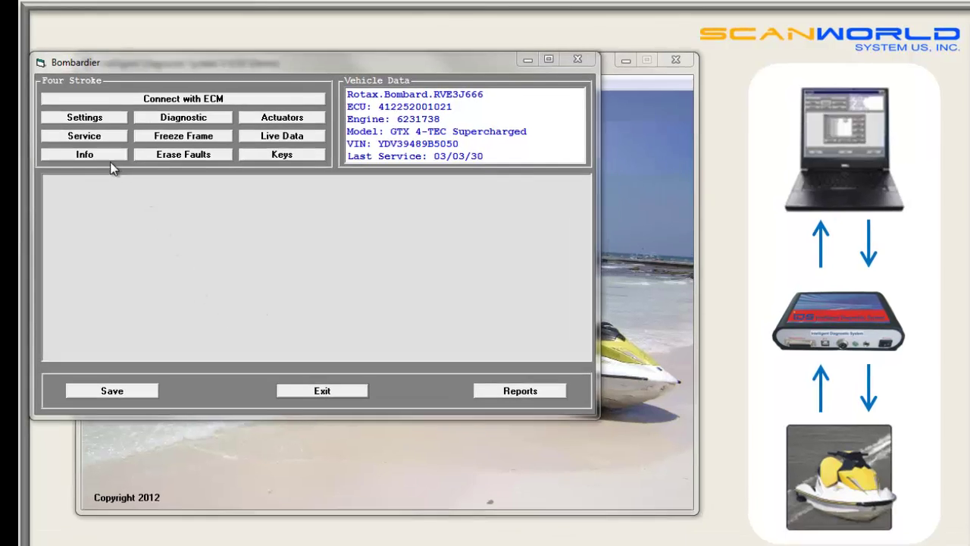
click(105, 151)
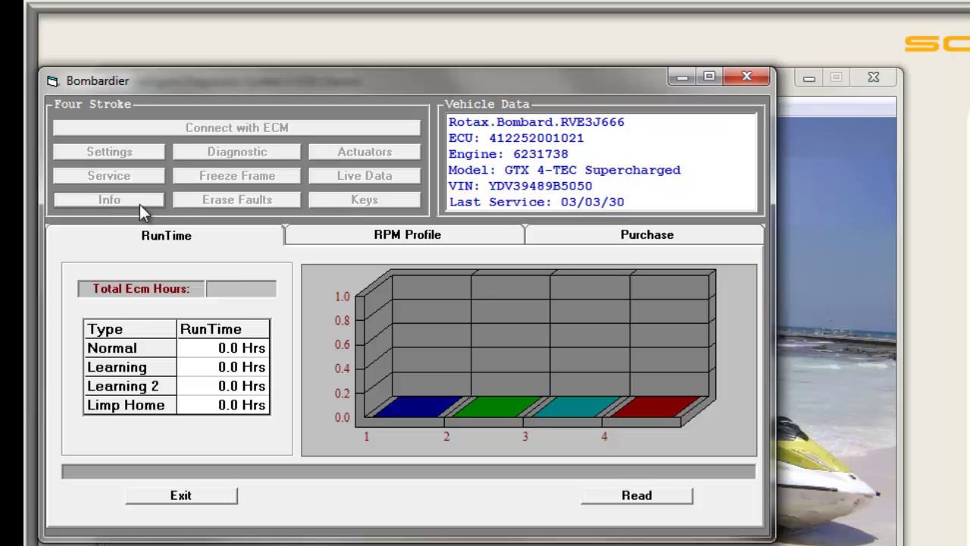
click(632, 499)
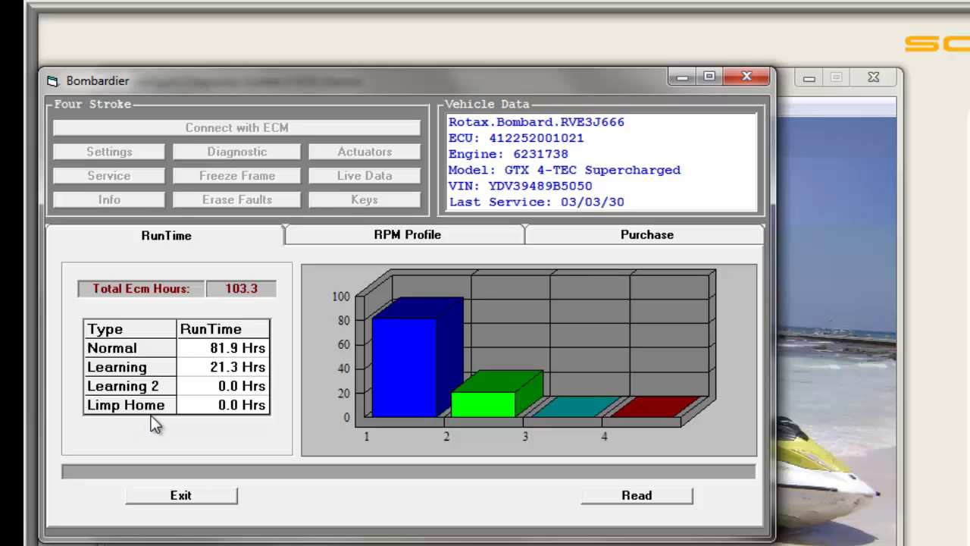
click(443, 238)
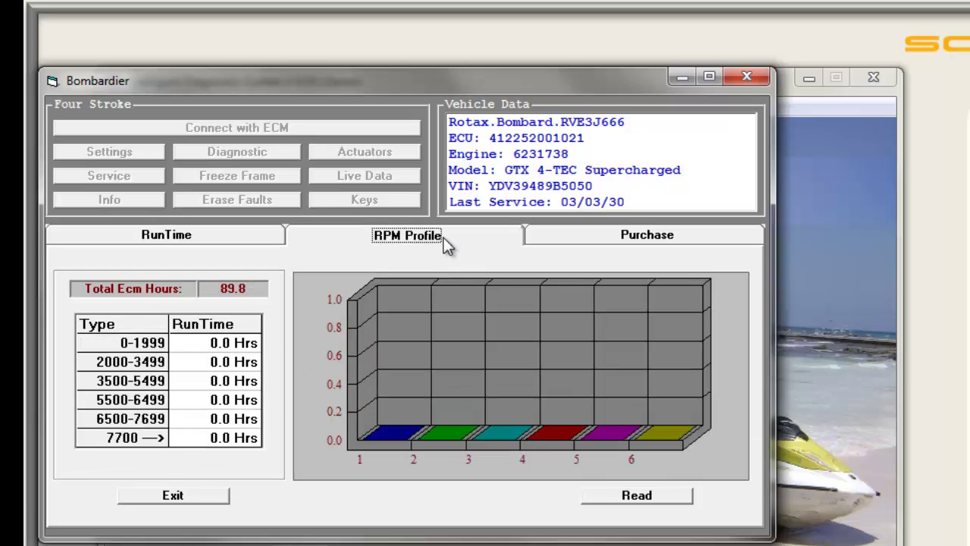
click(626, 503)
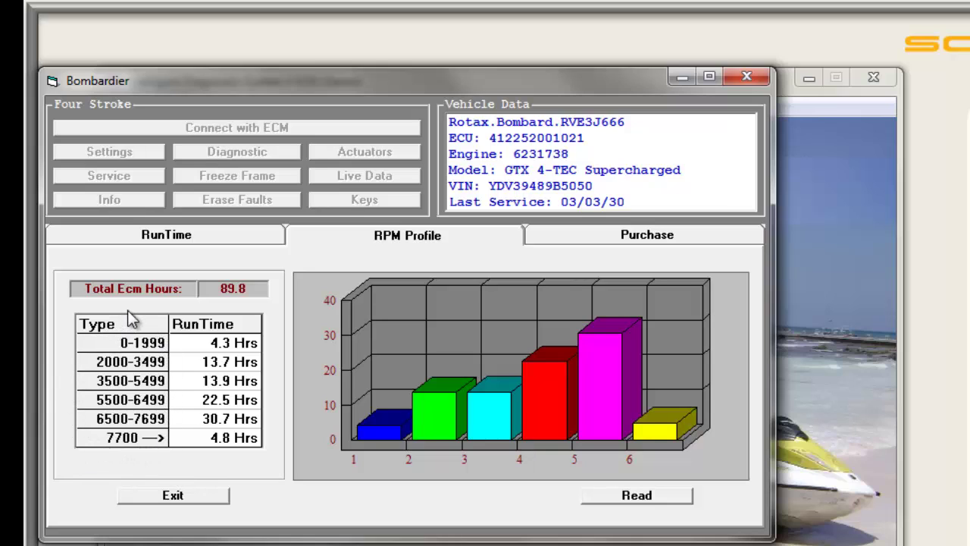
click(686, 233)
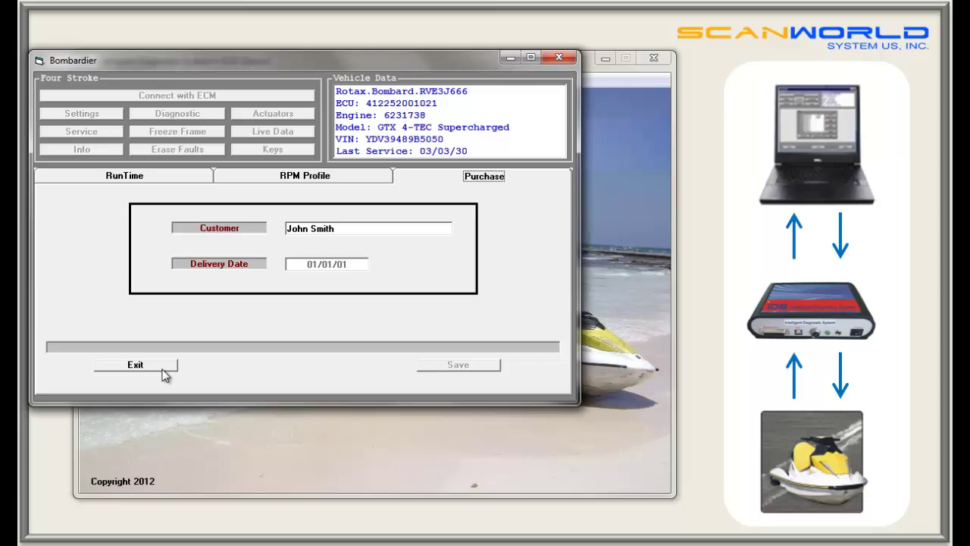
click(164, 371)
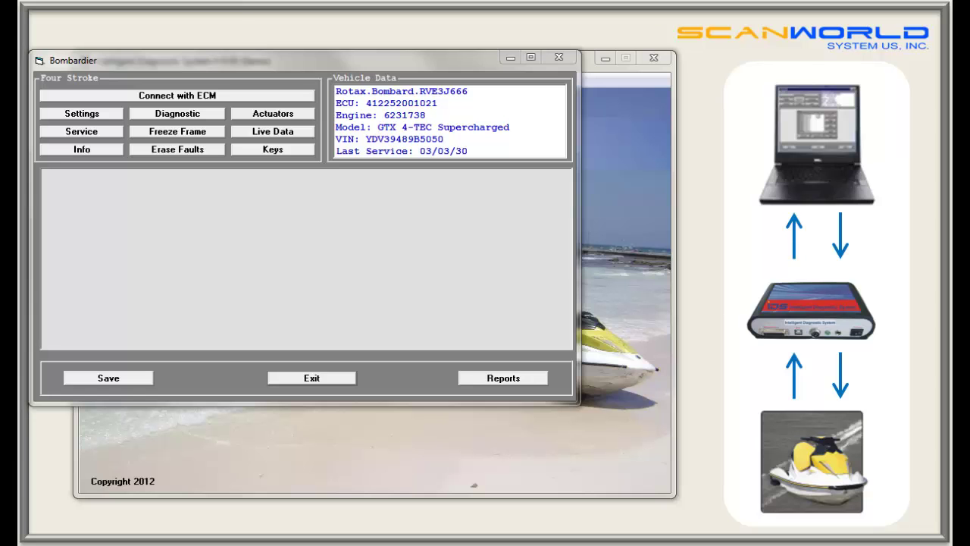
Step: Test the bilge pump, fuel pump, buzzer and ignition coil 2 actuators, then close Actuators
click(286, 117)
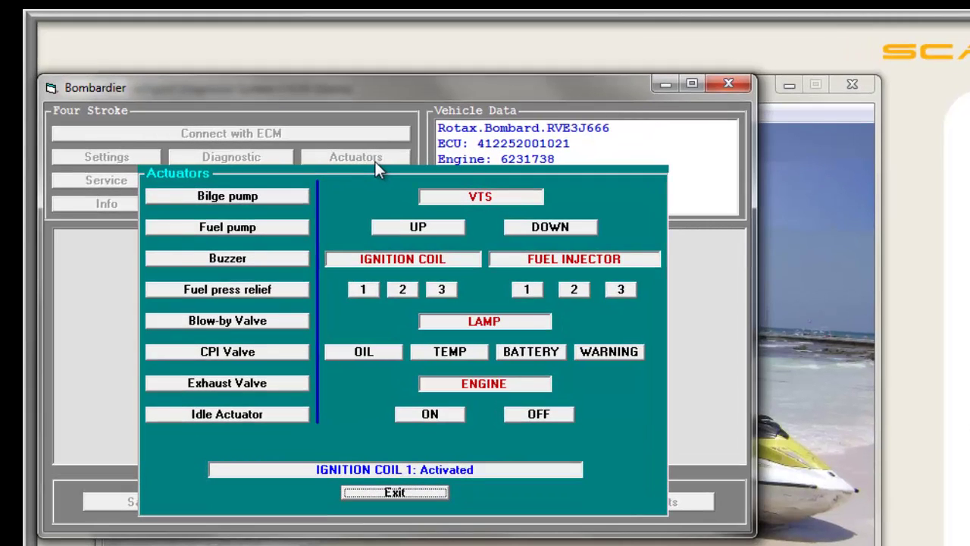
click(270, 196)
click(266, 225)
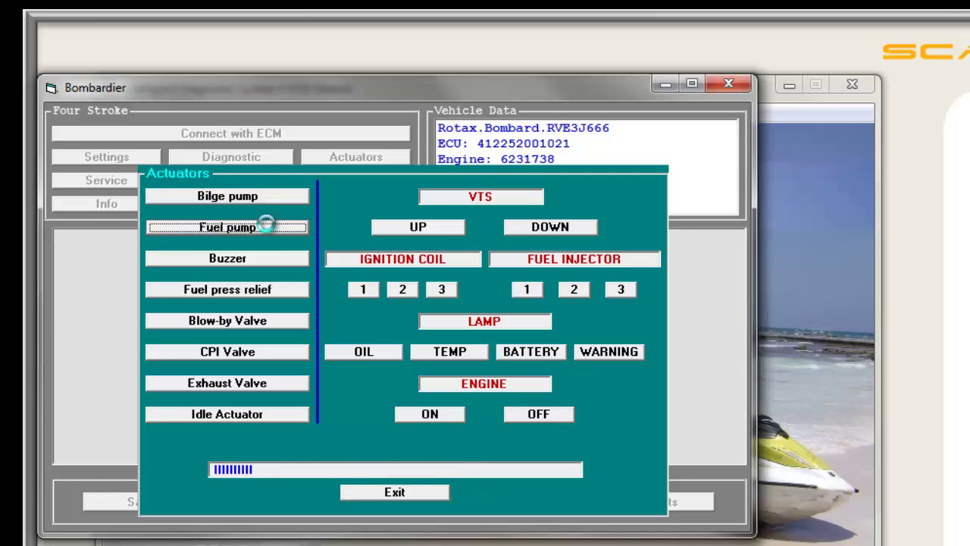
click(264, 258)
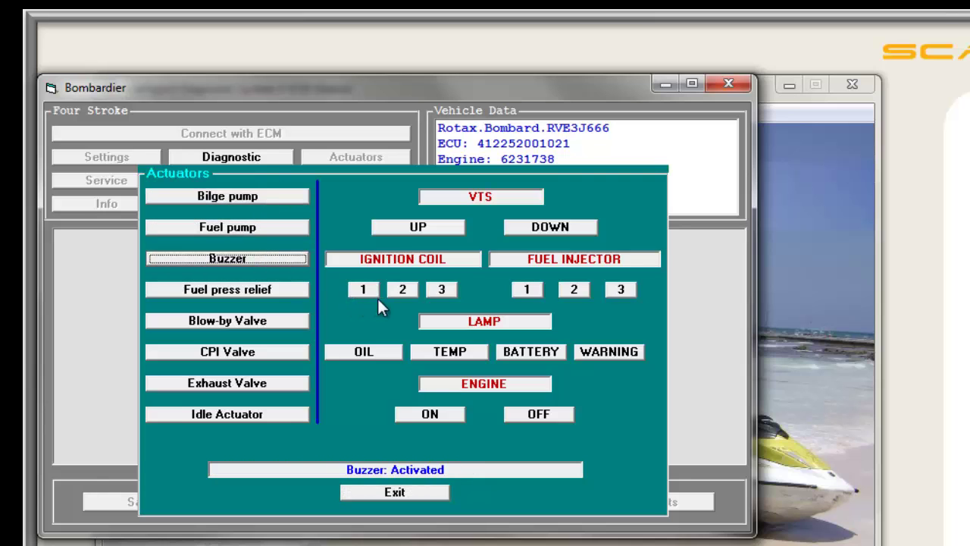
click(402, 290)
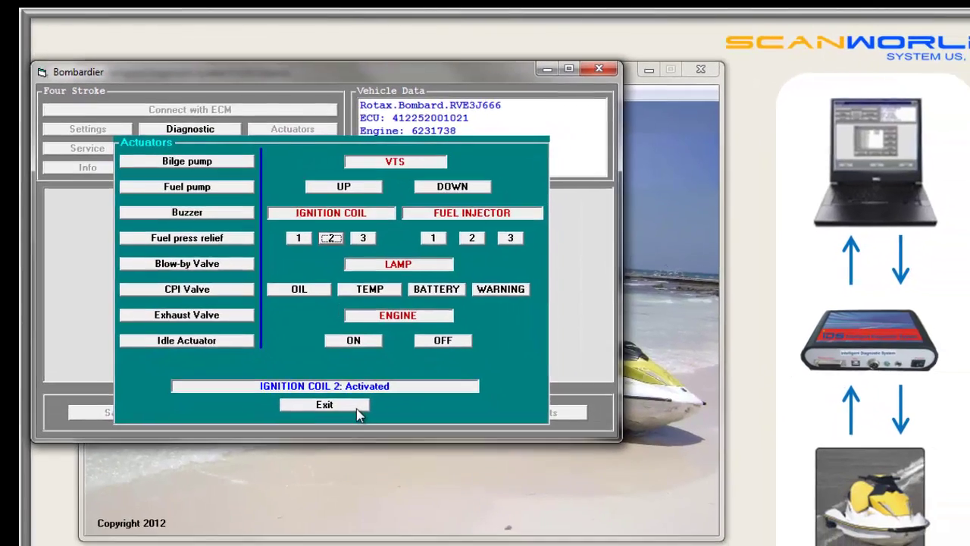
click(409, 494)
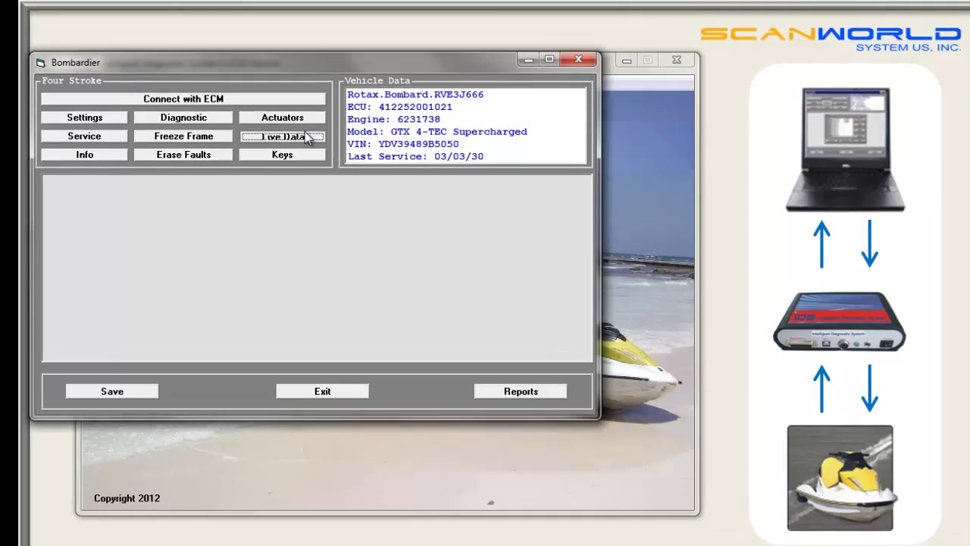
Step: Review the last-minute history and Max/Min readings, then switch to the live Monitoring panel
click(296, 133)
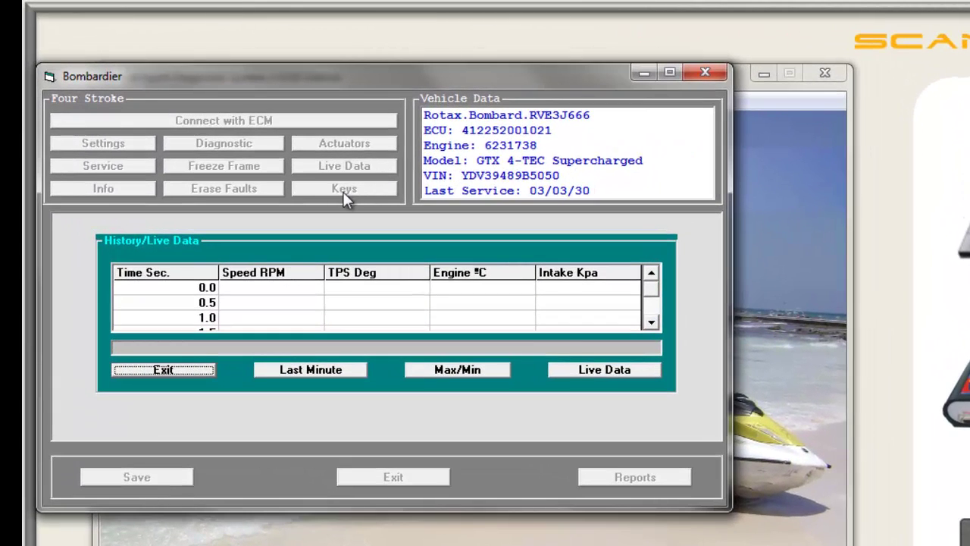
click(294, 368)
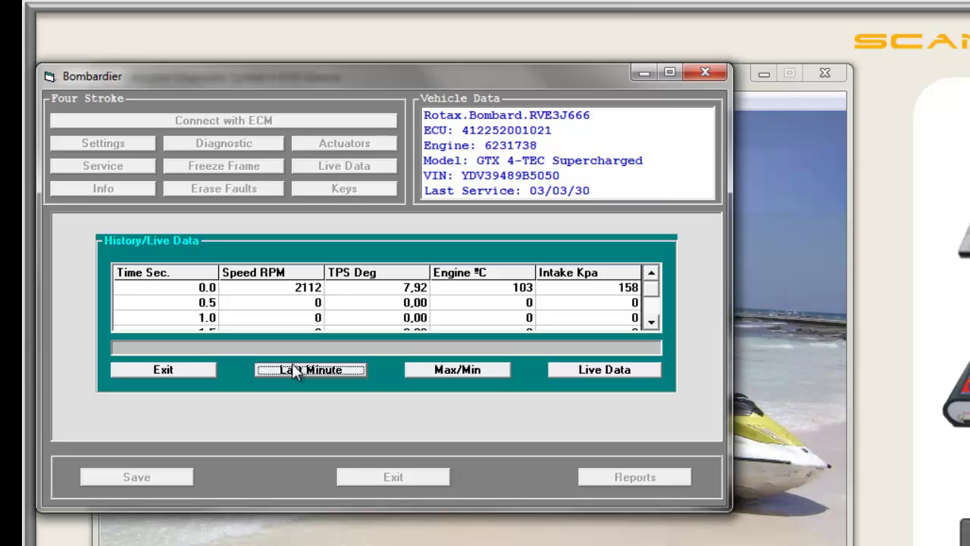
click(432, 376)
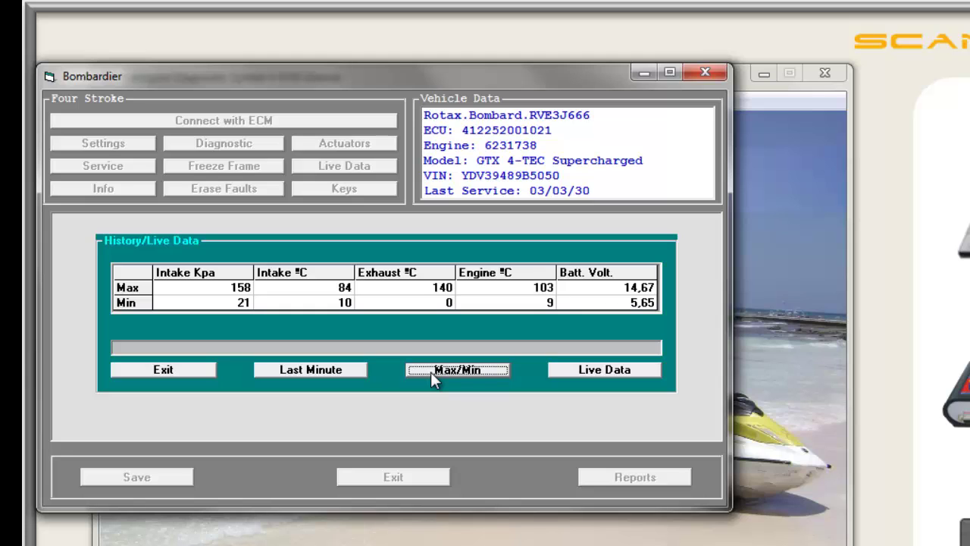
click(598, 371)
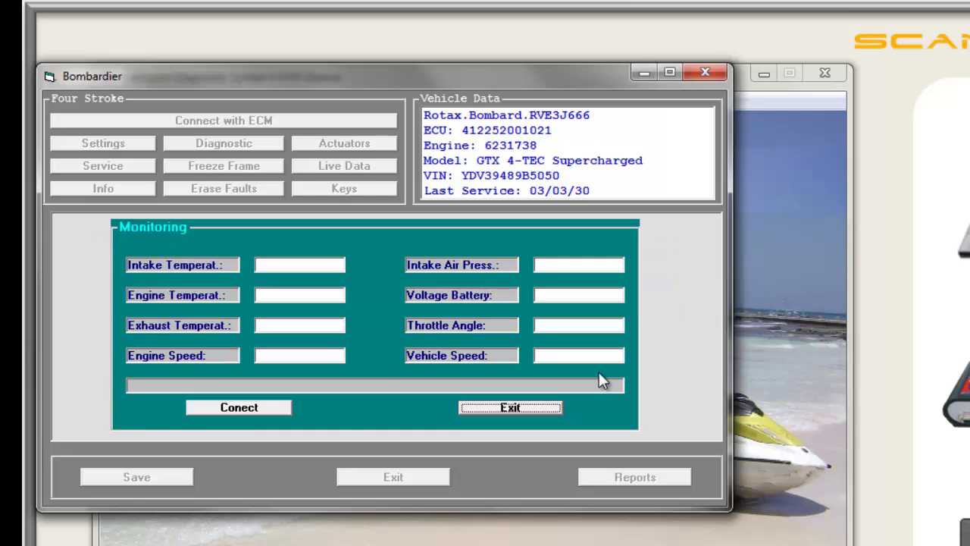
Step: Take a live sensor reading (3255 RPM, 12,88 V, 105° engine temperature) and close Monitoring
click(274, 409)
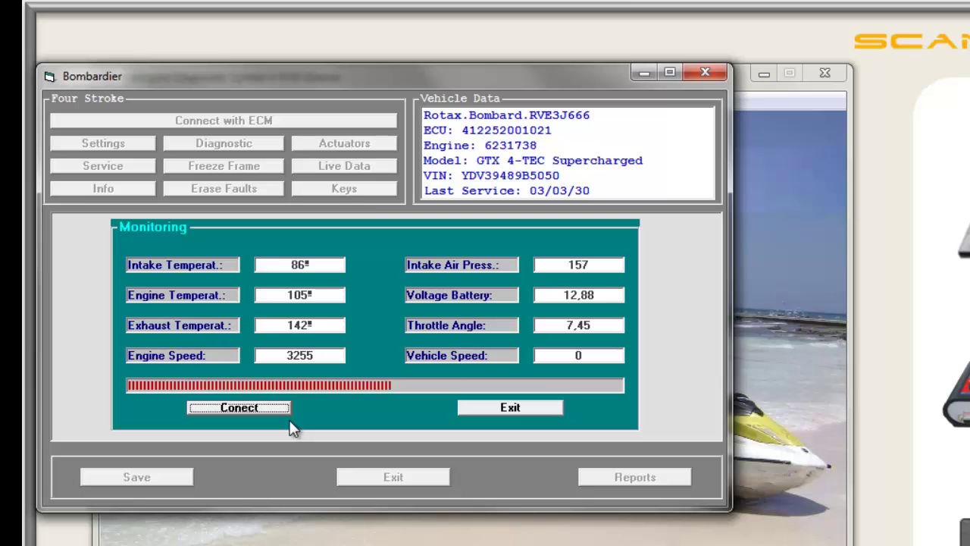
click(469, 408)
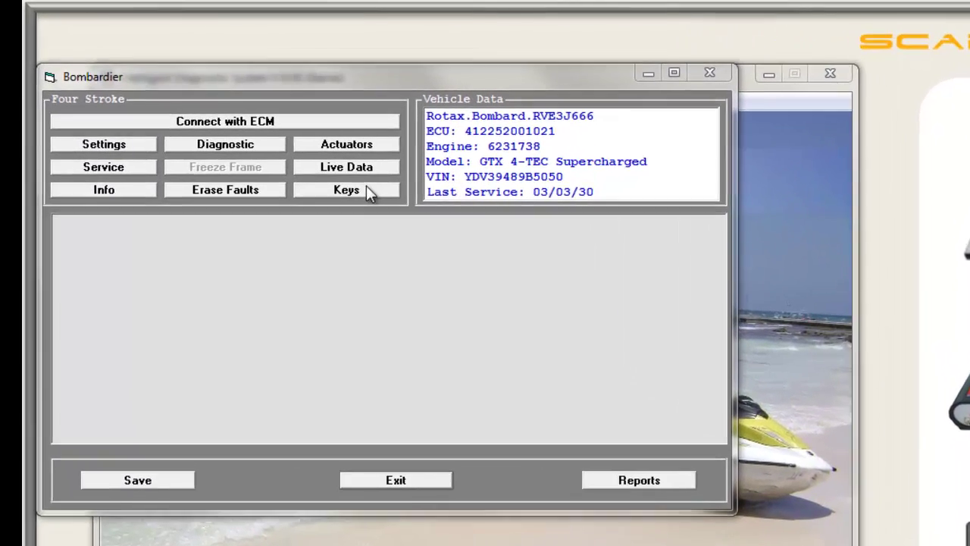
click(288, 148)
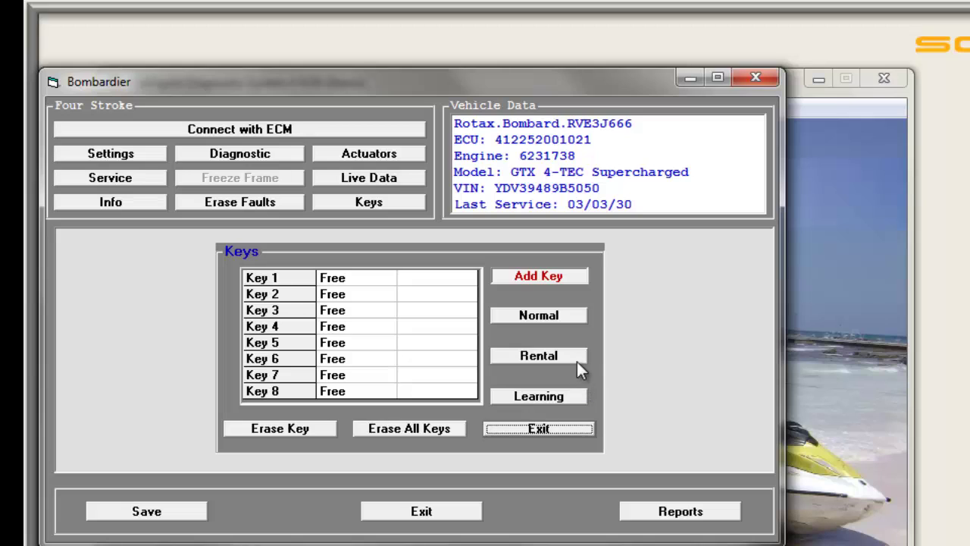
click(566, 318)
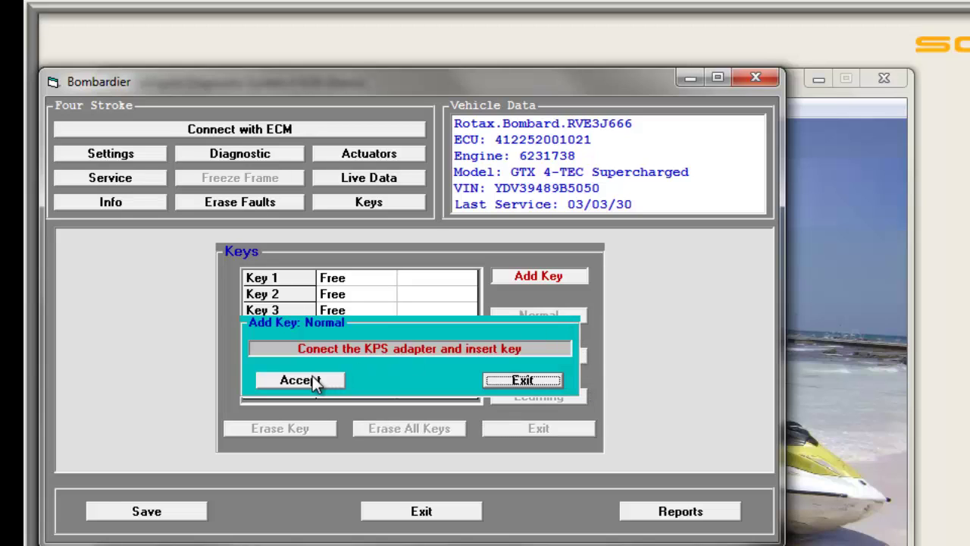
click(312, 376)
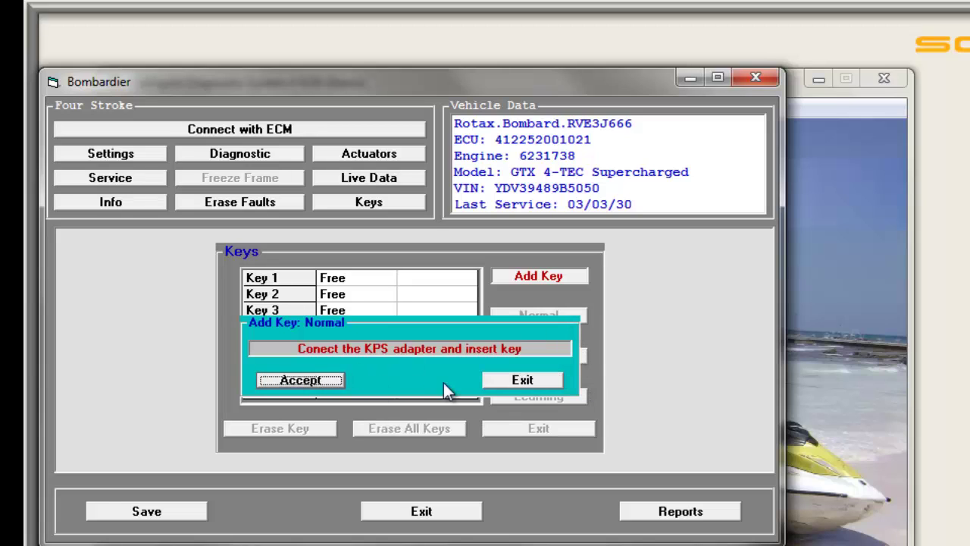
click(497, 379)
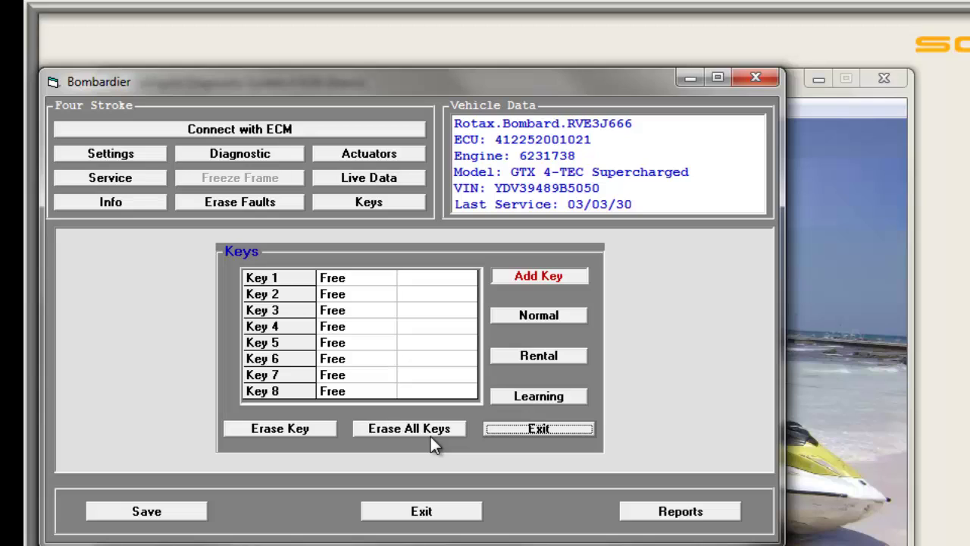
click(322, 430)
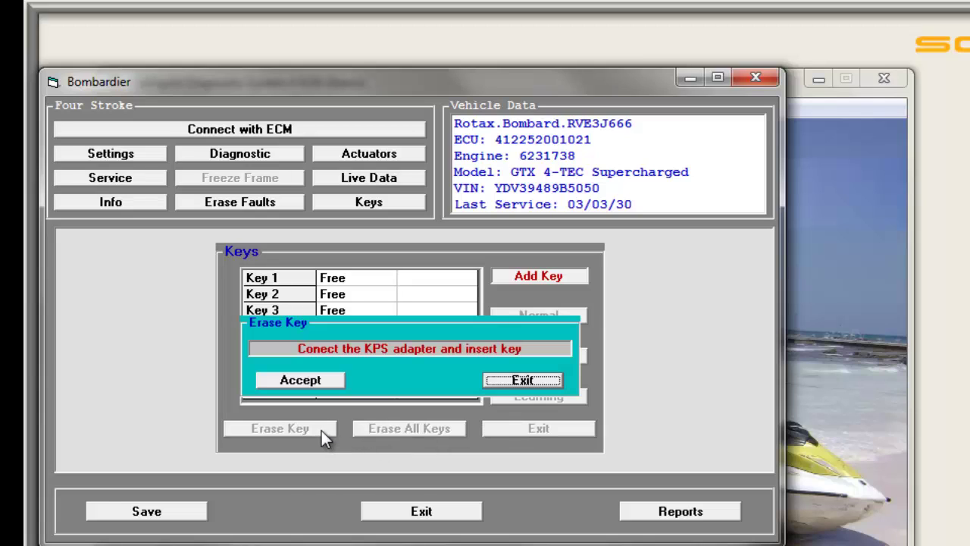
click(329, 381)
click(494, 379)
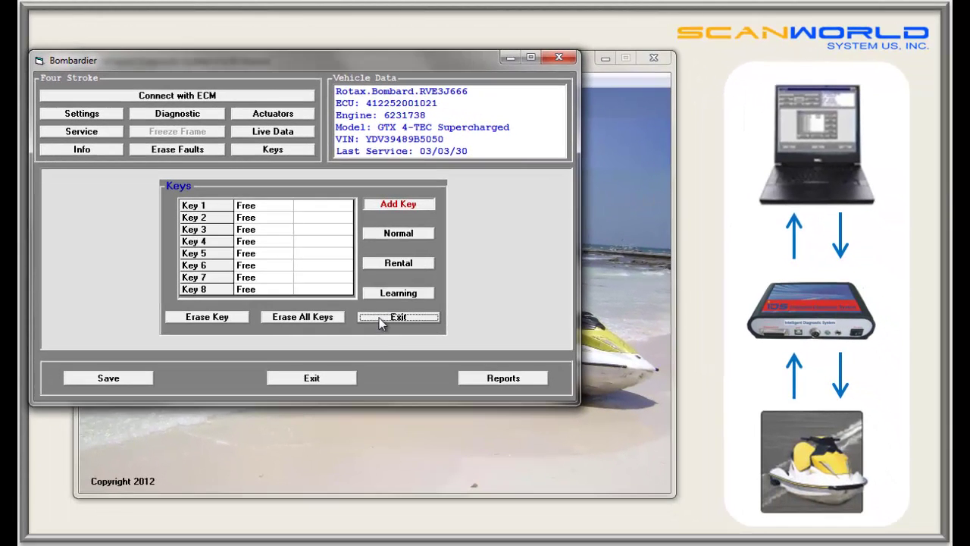
click(512, 429)
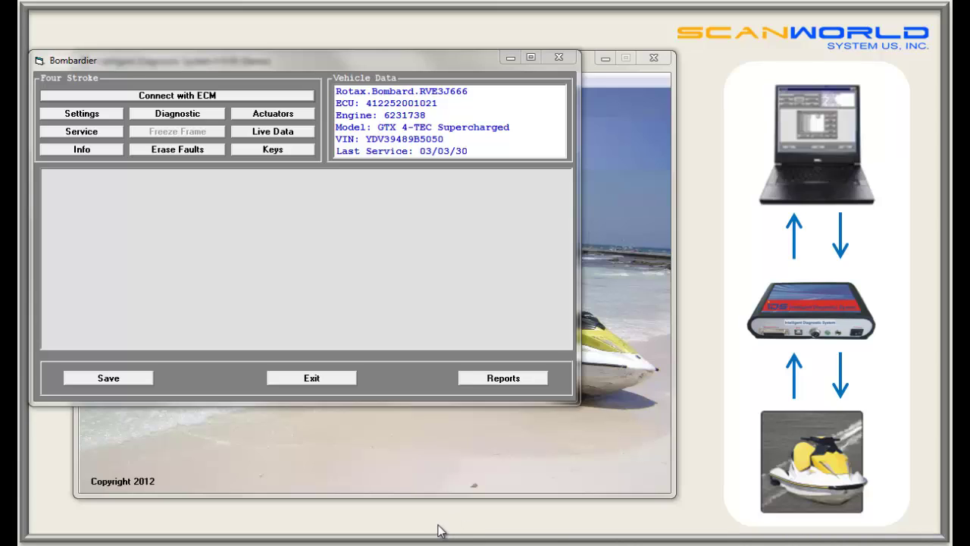
Step: Read fault 050528 Idle Bypass Valve Output Stage Fault and view its freeze-frame data
click(184, 118)
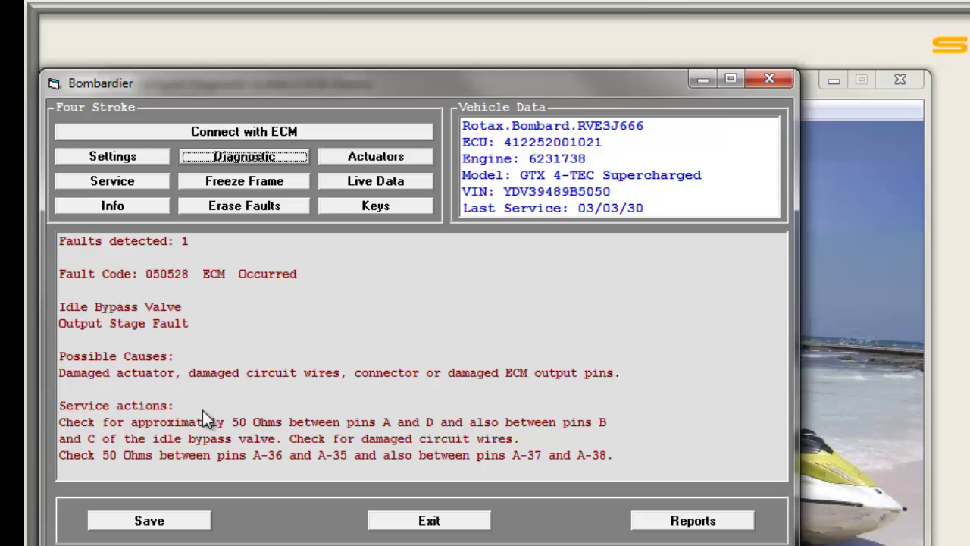
click(291, 182)
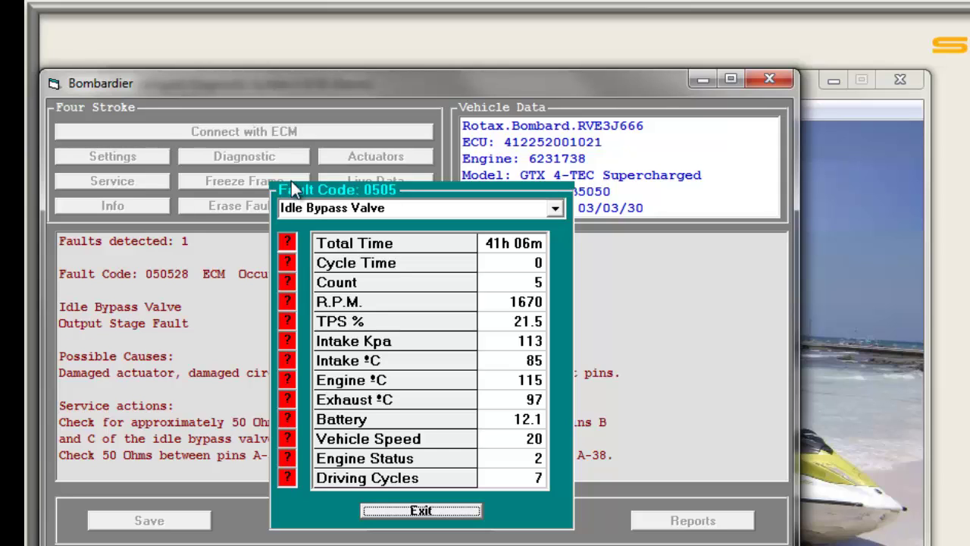
click(424, 510)
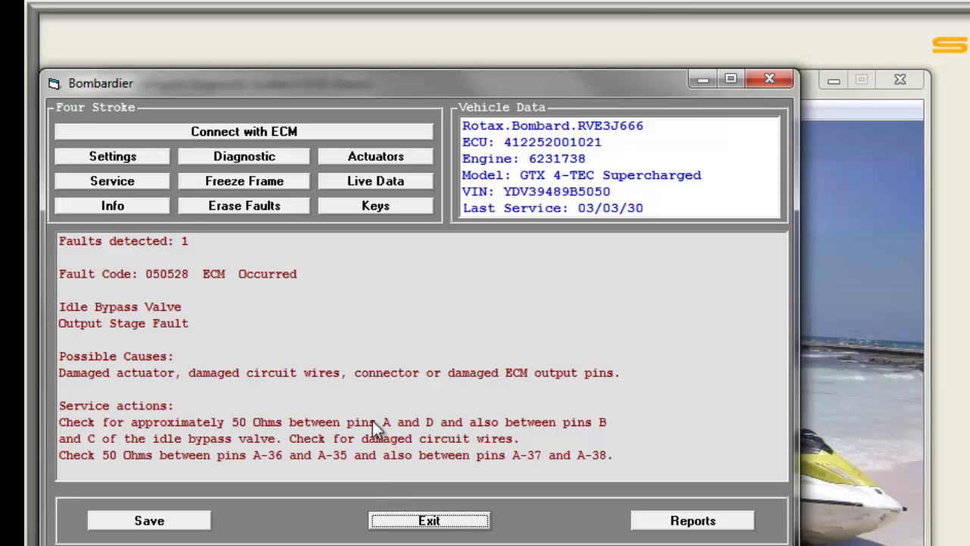
Step: Erase all stored ECM faults and exit the Bombardier Four Stroke module
click(248, 203)
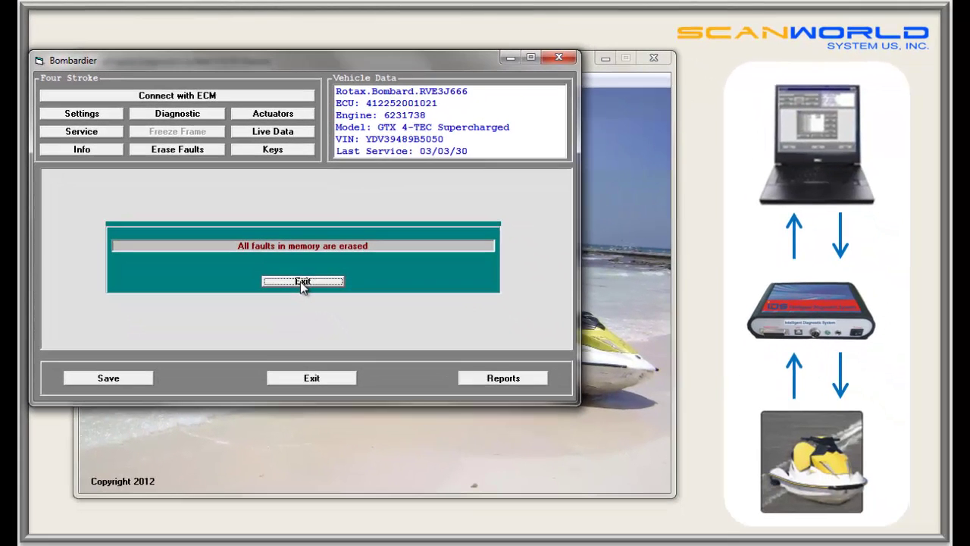
click(302, 281)
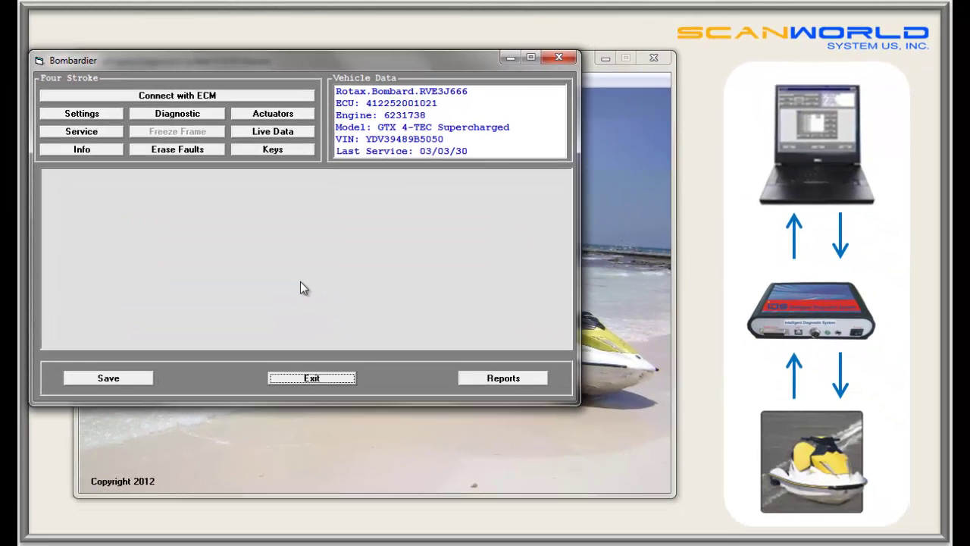
click(313, 377)
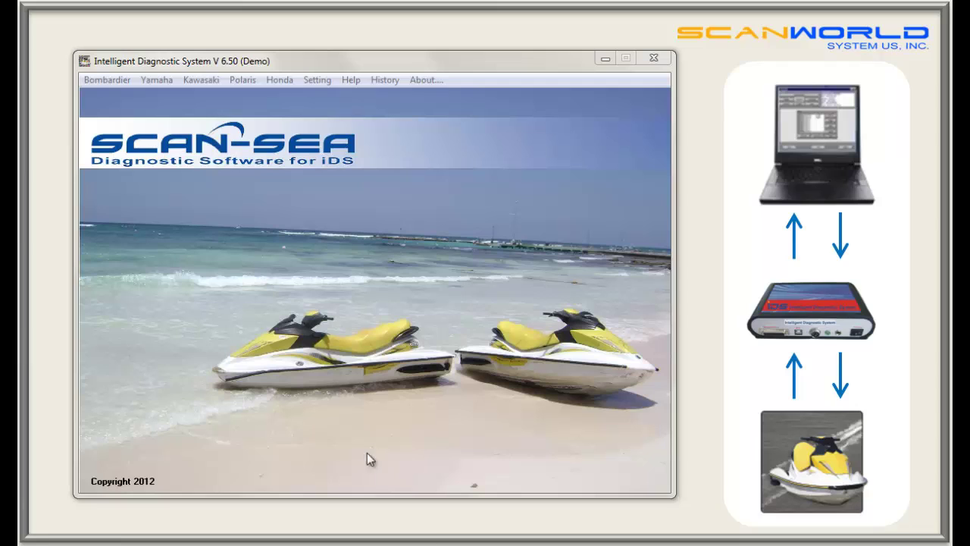
Step: Open the Kawasaki Ultra 250/260/300 module, load the JT1200-D1/D6F vehicle data, and show Keys
click(205, 80)
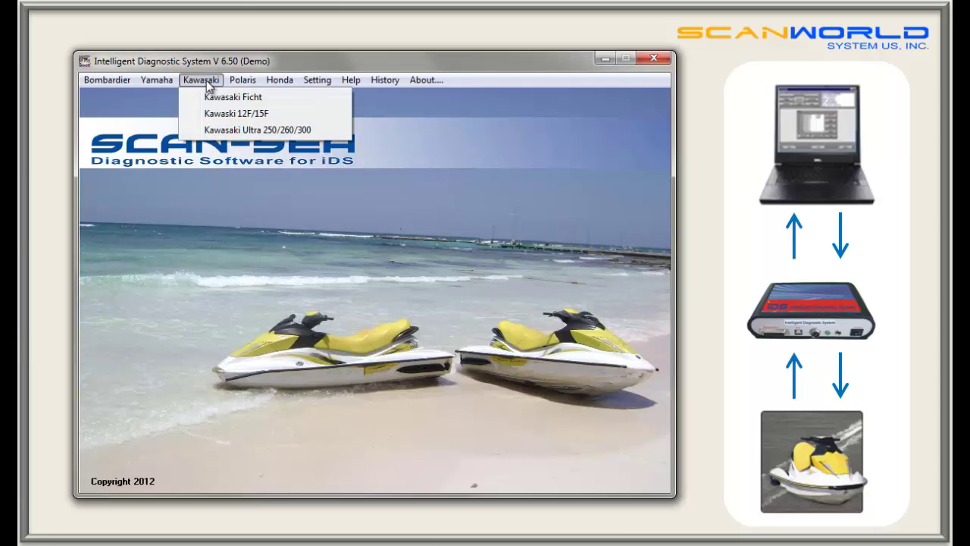
click(221, 134)
click(208, 97)
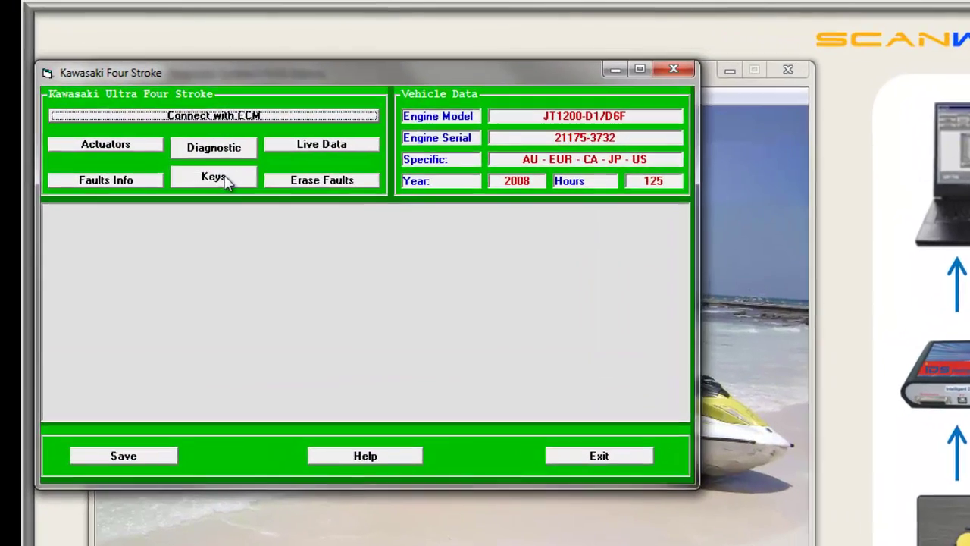
click(185, 146)
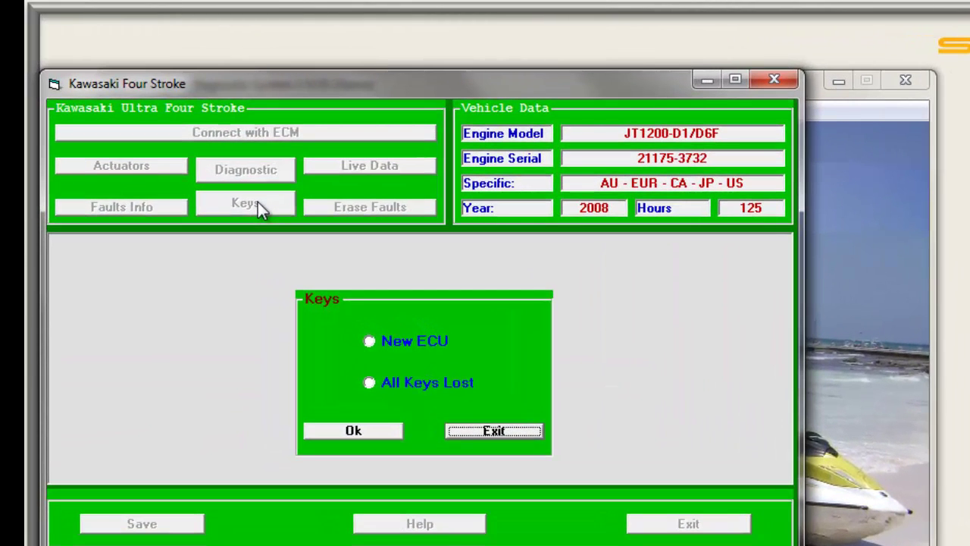